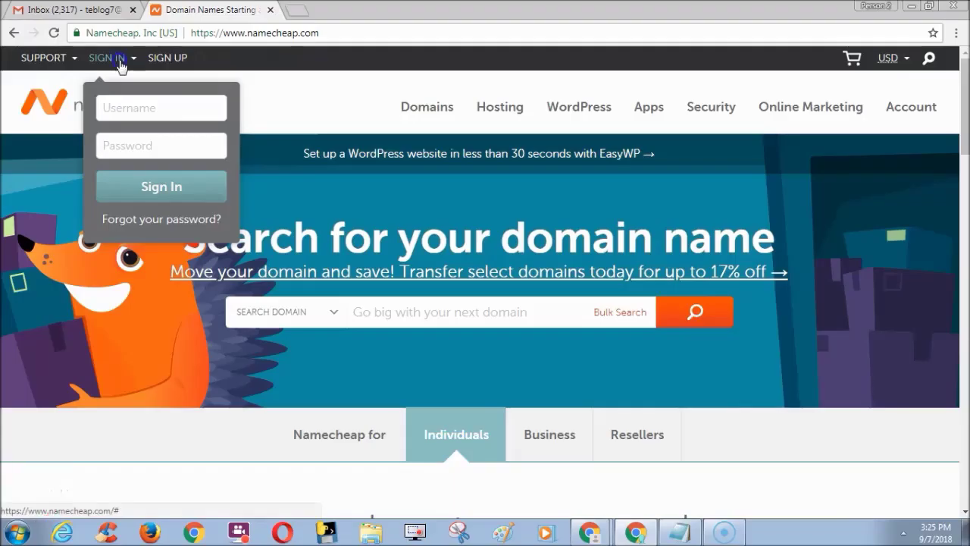
Sign in to Namecheap with the account username and password
{"action": "left_click", "coordinate": [129, 102]}
{"action": "type", "text": "kaviyarasu34"}
{"action": "left_click", "coordinate": [133, 136]}
{"action": "type", "text": "**********"}
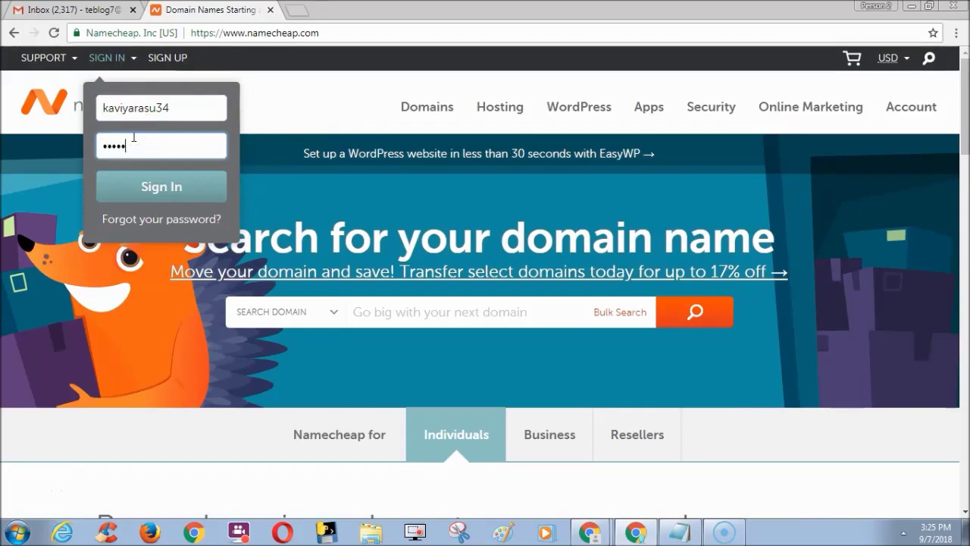
{"action": "key", "text": "Return"}
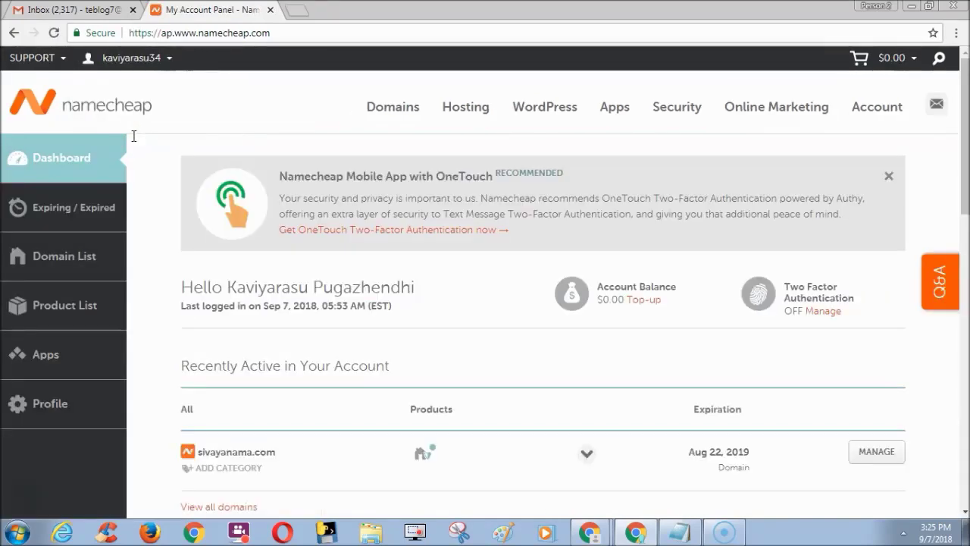
Open the management page for sivayanama.com from the dashboard
{"action": "left_click_drag", "start_coordinate": [964, 110], "coordinate": [964, 149]}
{"action": "left_click", "coordinate": [878, 330]}
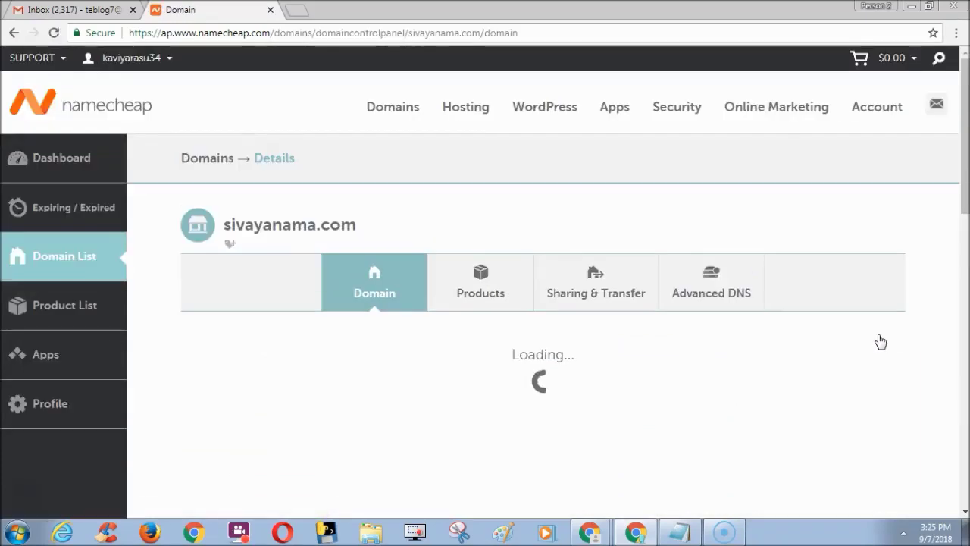
{"action": "left_click_drag", "start_coordinate": [966, 141], "coordinate": [966, 168]}
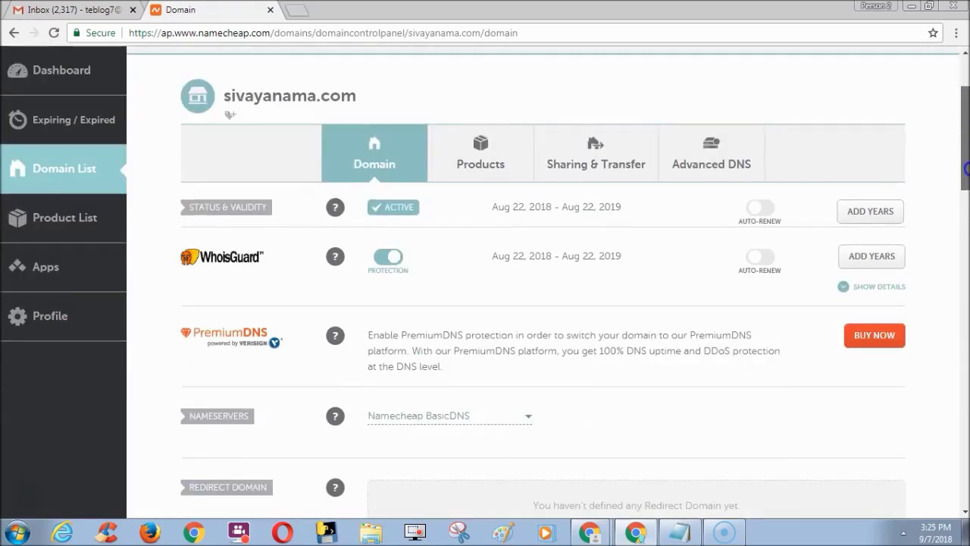
In Advanced DNS, switch Mail Settings from No Email Service to Email Forwarding and save all changes
{"action": "left_click", "coordinate": [723, 170]}
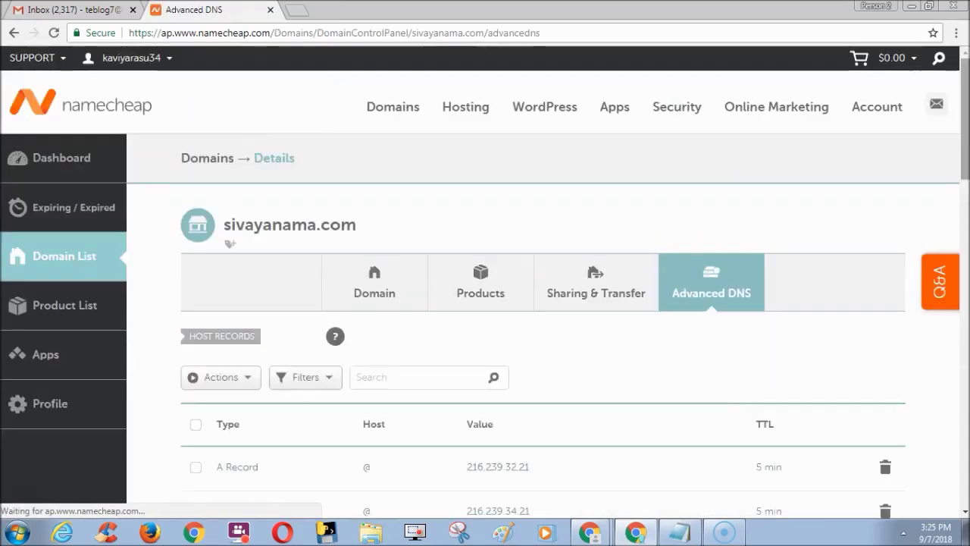
{"action": "scroll", "coordinate": [849, 217], "scroll_direction": "down", "scroll_amount": 5}
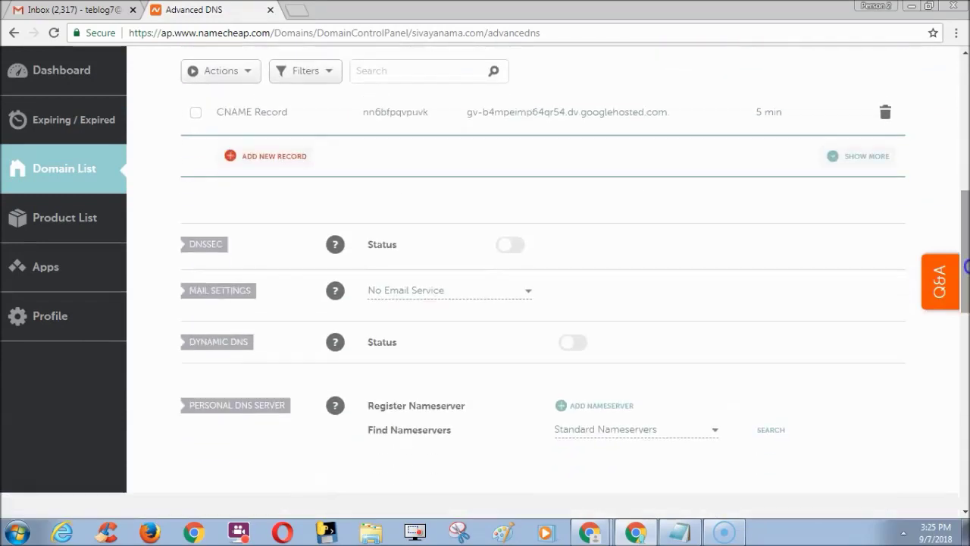
{"action": "left_click", "coordinate": [849, 218]}
{"action": "left_click", "coordinate": [510, 290]}
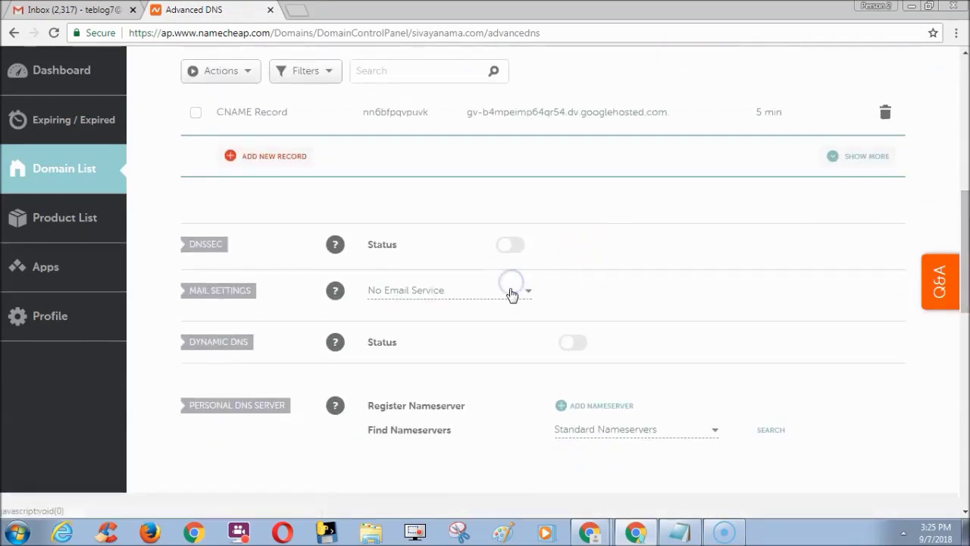
{"action": "left_click", "coordinate": [477, 336]}
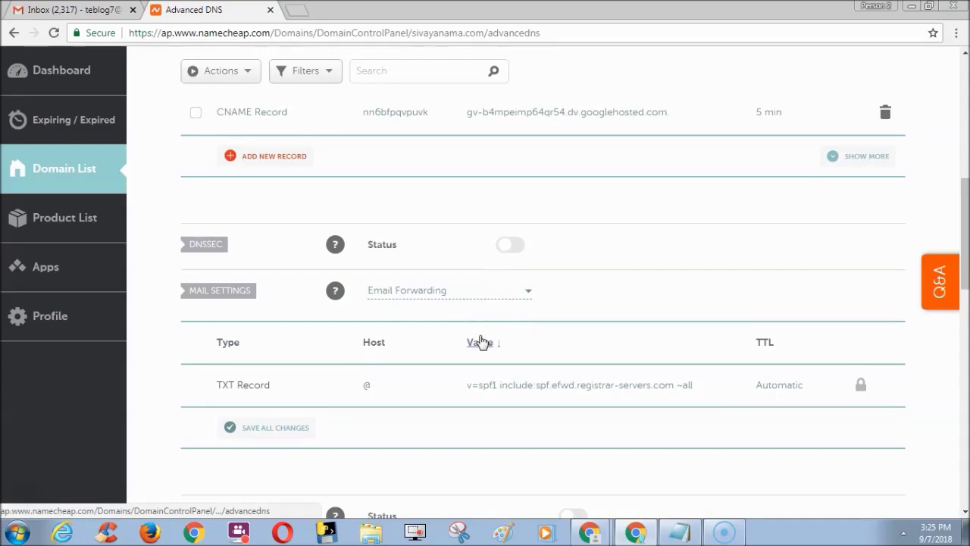
{"action": "left_click", "coordinate": [392, 345]}
{"action": "left_click", "coordinate": [293, 374]}
{"action": "left_click", "coordinate": [362, 395]}
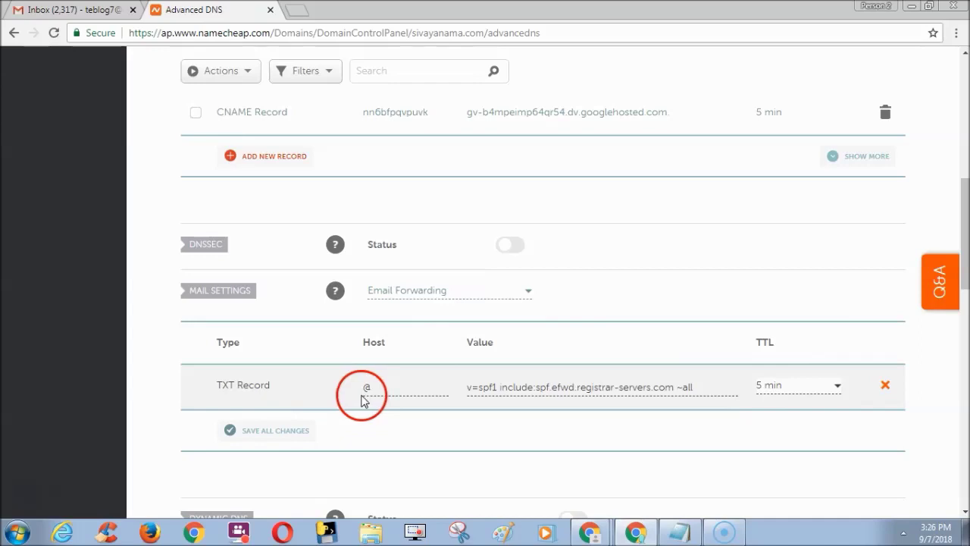
{"action": "left_click", "coordinate": [282, 431]}
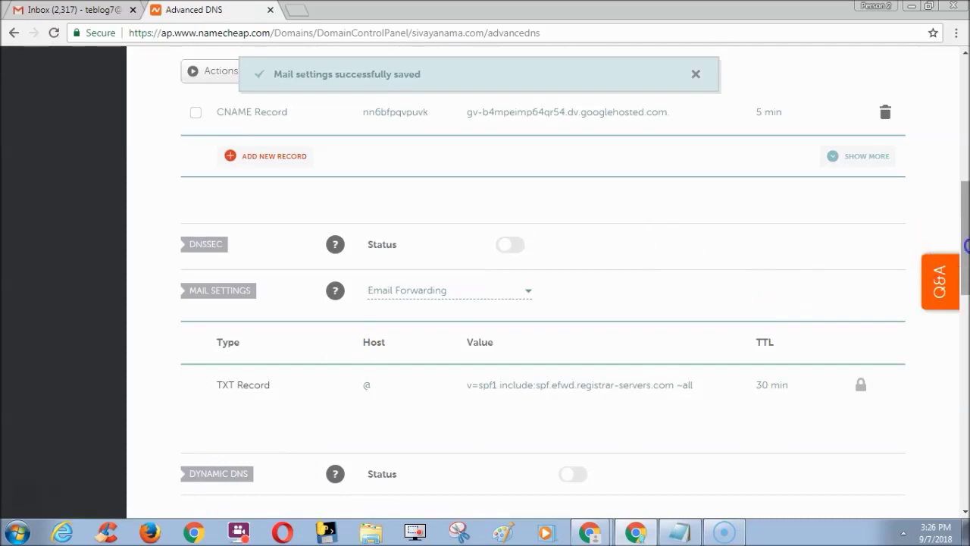
Unlock the Email Forwarding SPF TXT record and save its TTL as 5 min instead of 30 min
{"action": "left_click_drag", "start_coordinate": [962, 244], "coordinate": [962, 244]}
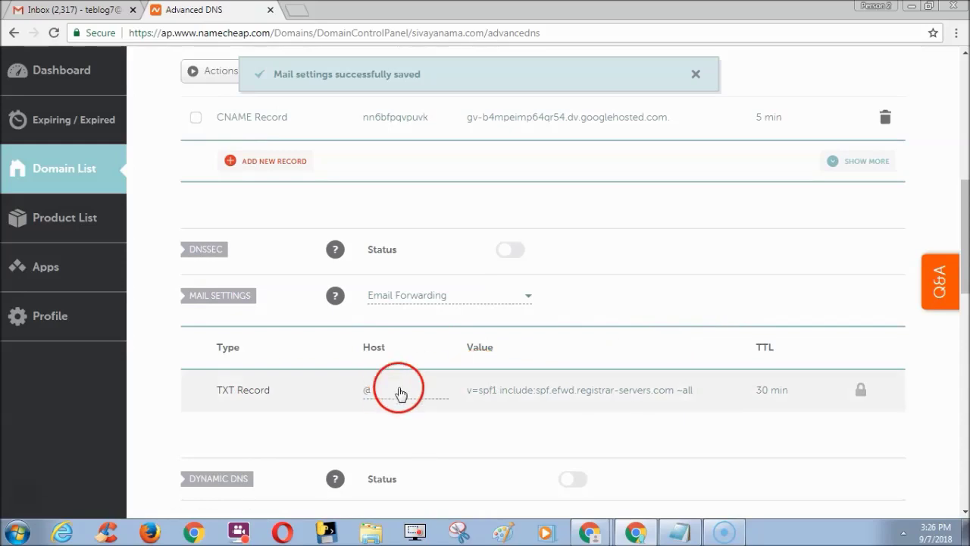
{"action": "left_click", "coordinate": [759, 390]}
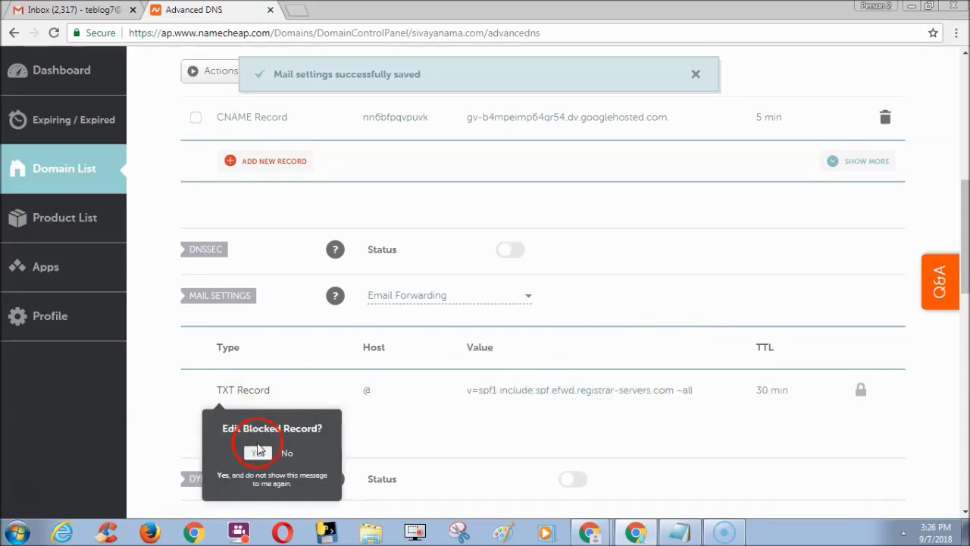
{"action": "left_click", "coordinate": [257, 452]}
{"action": "left_click", "coordinate": [773, 391]}
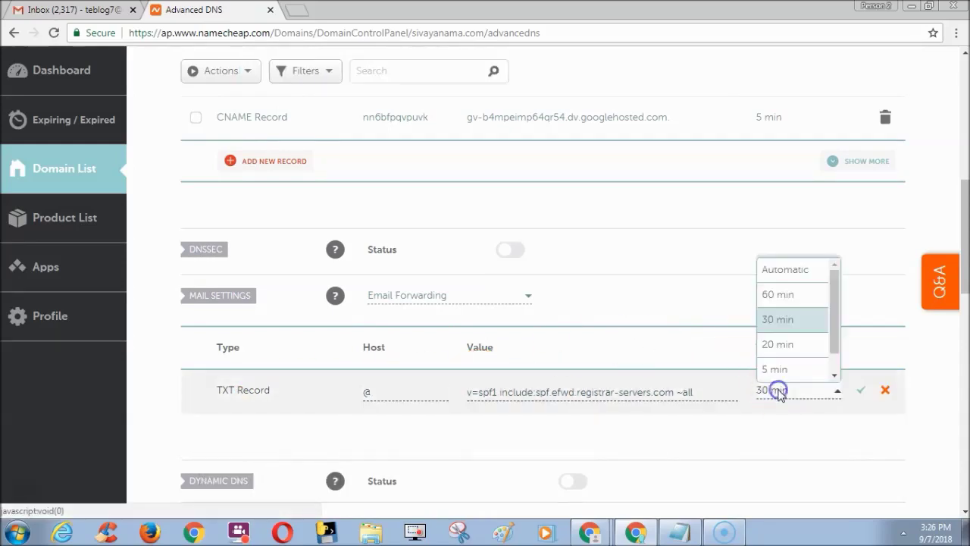
{"action": "left_click", "coordinate": [794, 372]}
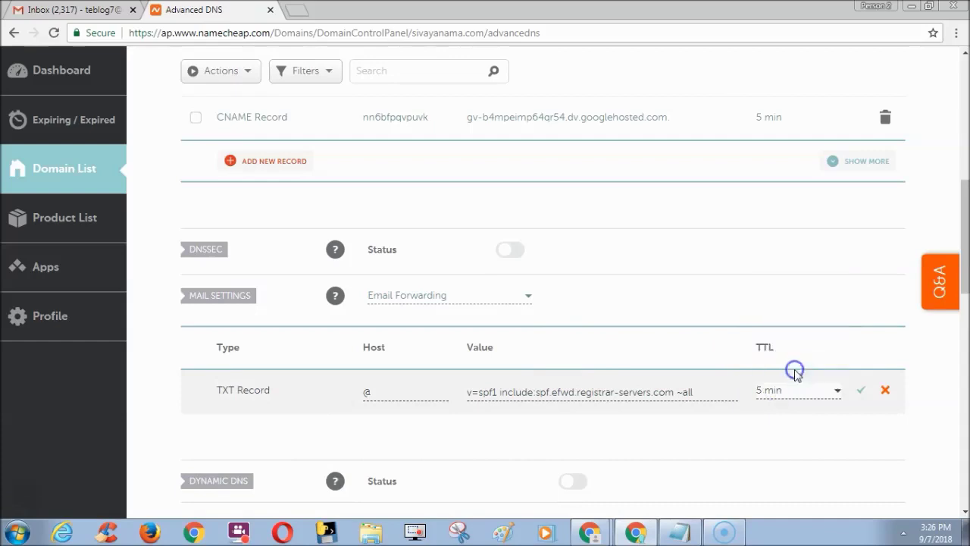
{"action": "left_click", "coordinate": [861, 391]}
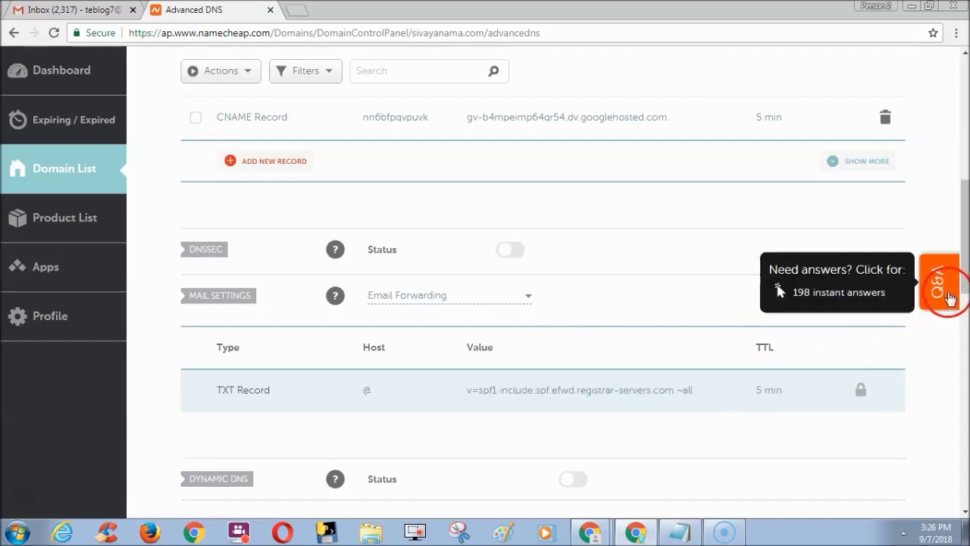
{"action": "scroll", "coordinate": [962, 267], "scroll_direction": "up", "scroll_amount": 6}
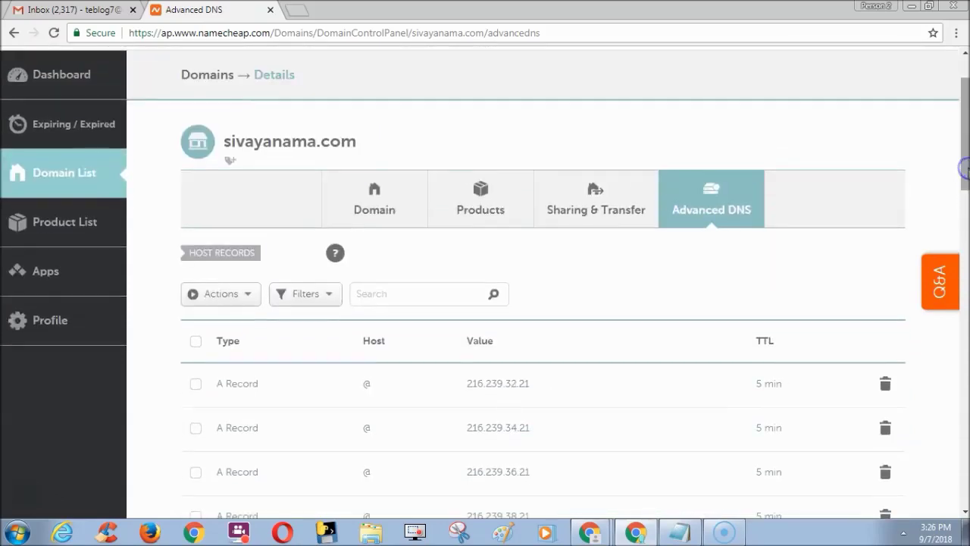
Back on the Domain tab, add a new forwarder under Redirect Email
{"action": "left_click", "coordinate": [515, 265]}
{"action": "left_click", "coordinate": [370, 200]}
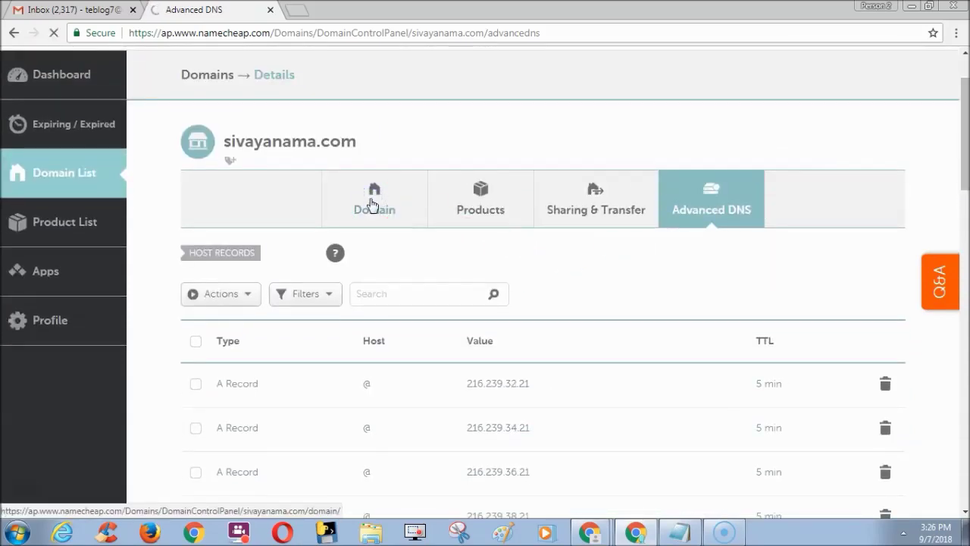
{"action": "scroll", "coordinate": [962, 219], "scroll_direction": "down", "scroll_amount": 3}
{"action": "scroll", "coordinate": [966, 219], "scroll_direction": "down", "scroll_amount": 3}
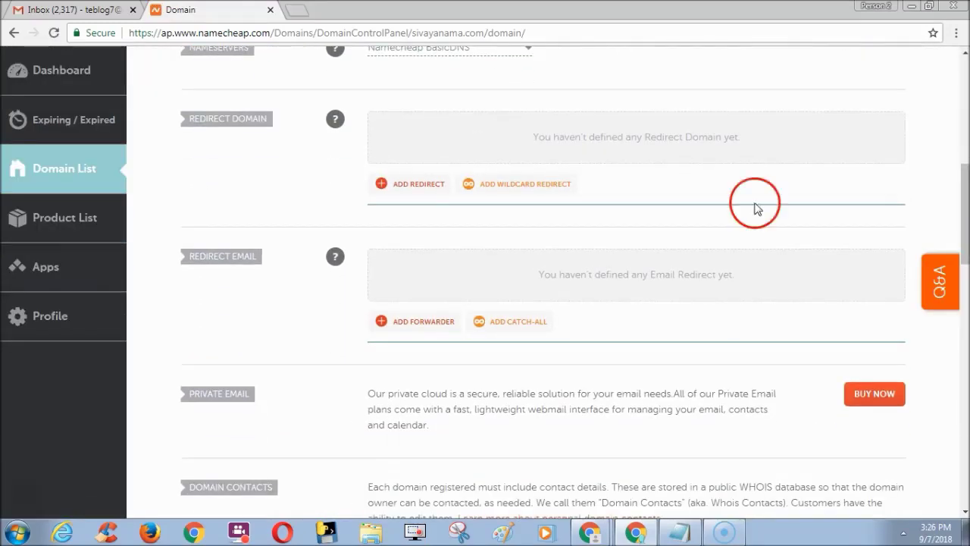
{"action": "left_click", "coordinate": [437, 327]}
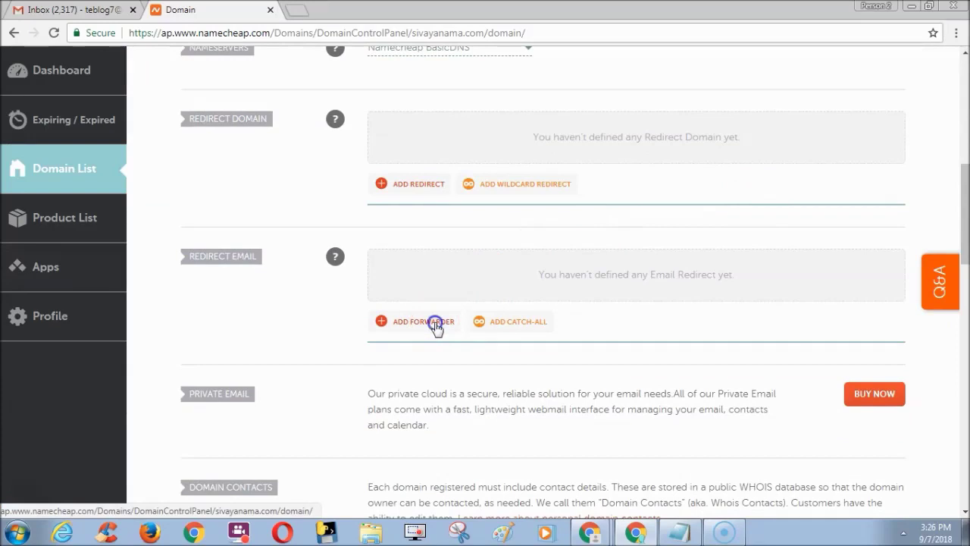
Forward the alias admin to the owner's Gmail address and save the rule
{"action": "left_click", "coordinate": [450, 296]}
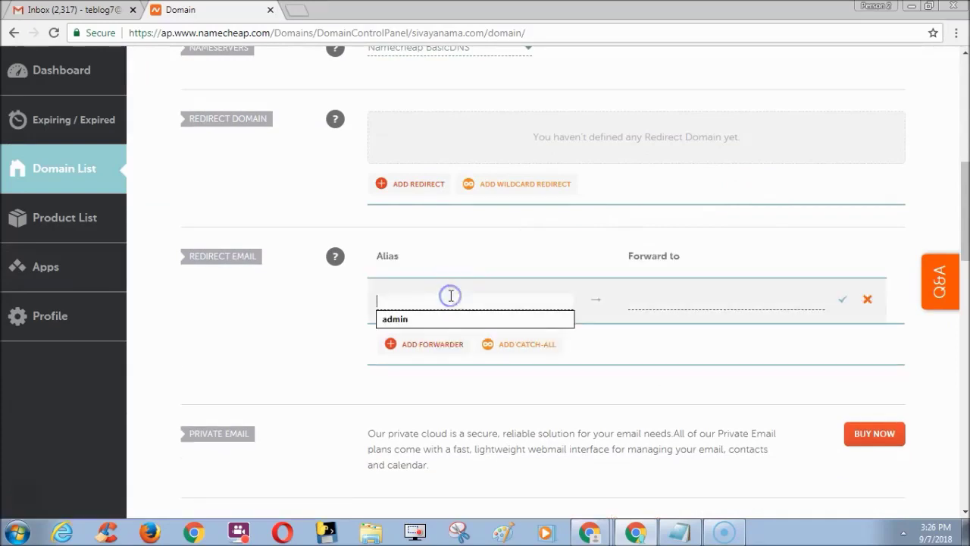
{"action": "left_click", "coordinate": [449, 318]}
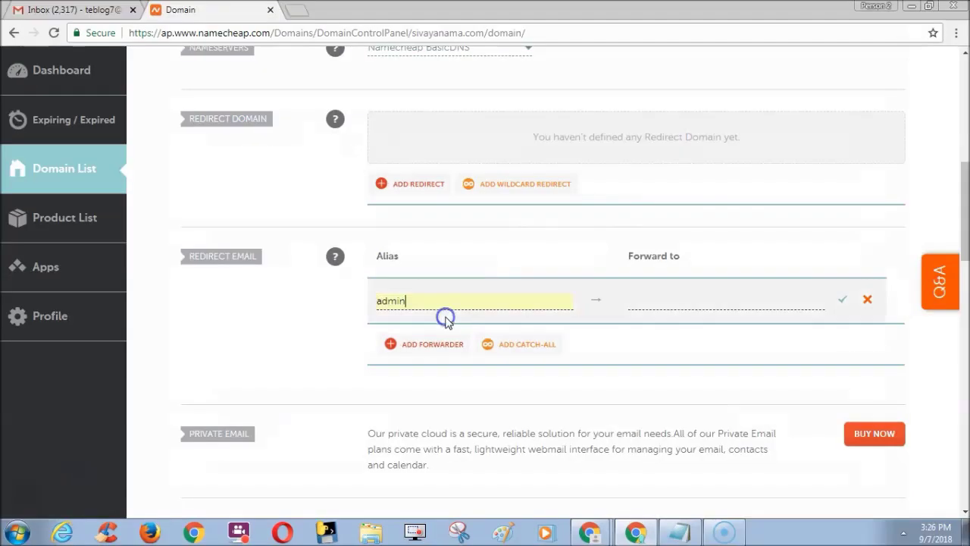
{"action": "left_click", "coordinate": [647, 301]}
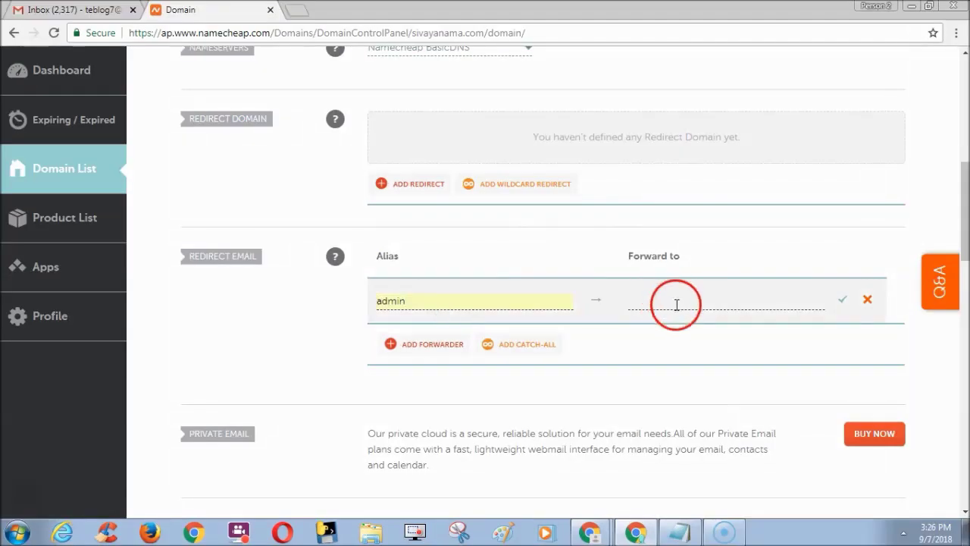
{"action": "left_click", "coordinate": [678, 319]}
{"action": "left_click", "coordinate": [841, 303]}
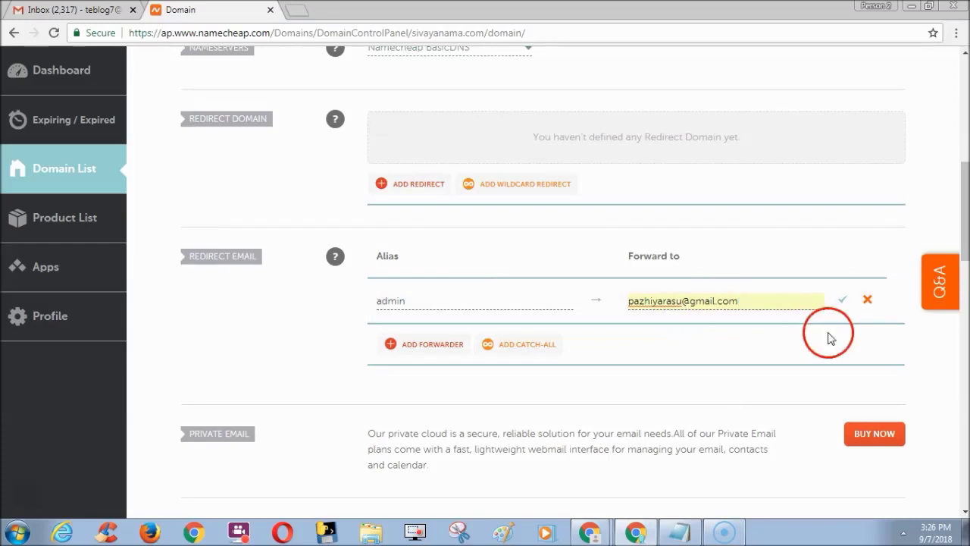
{"action": "left_click", "coordinate": [798, 300]}
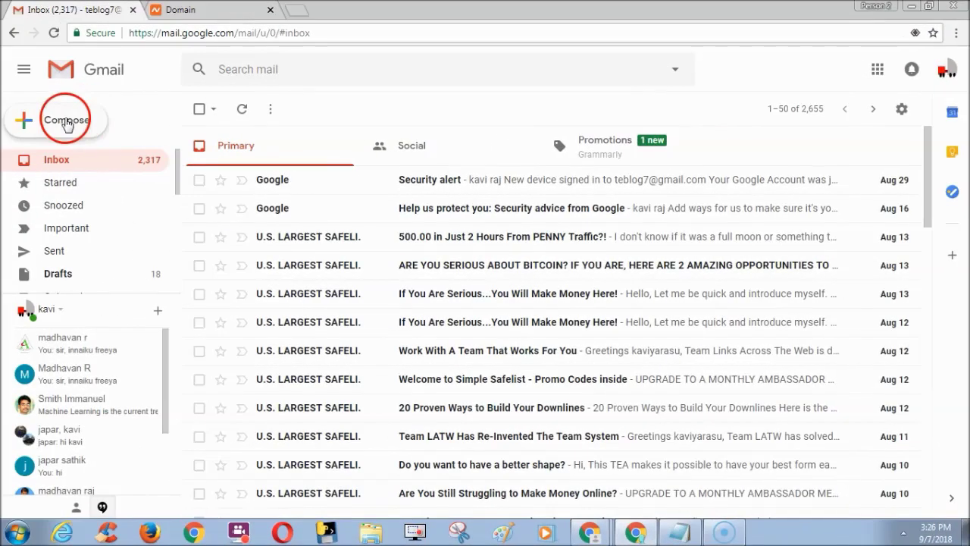
Compose a new Gmail message addressed to the domain's admin alias
{"action": "left_click", "coordinate": [67, 121]}
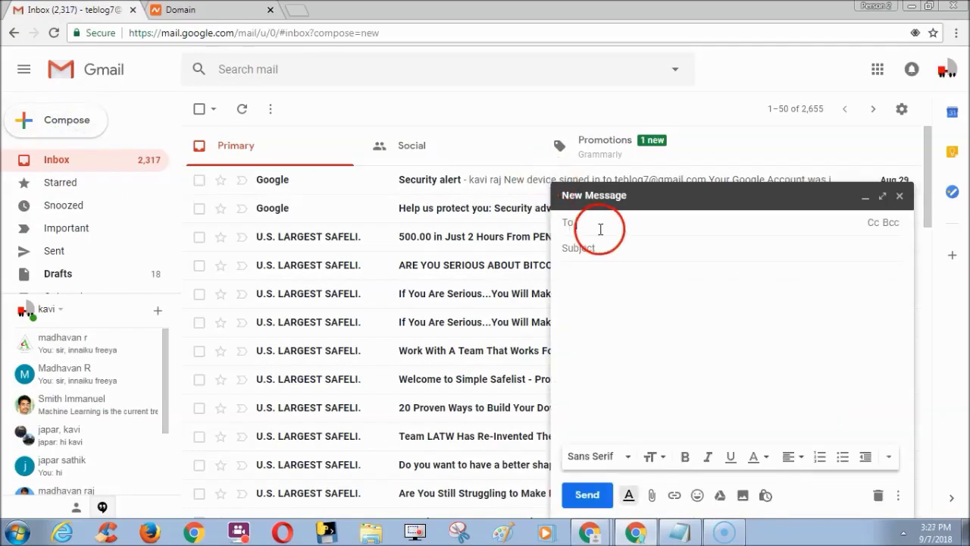
{"action": "left_click", "coordinate": [600, 229]}
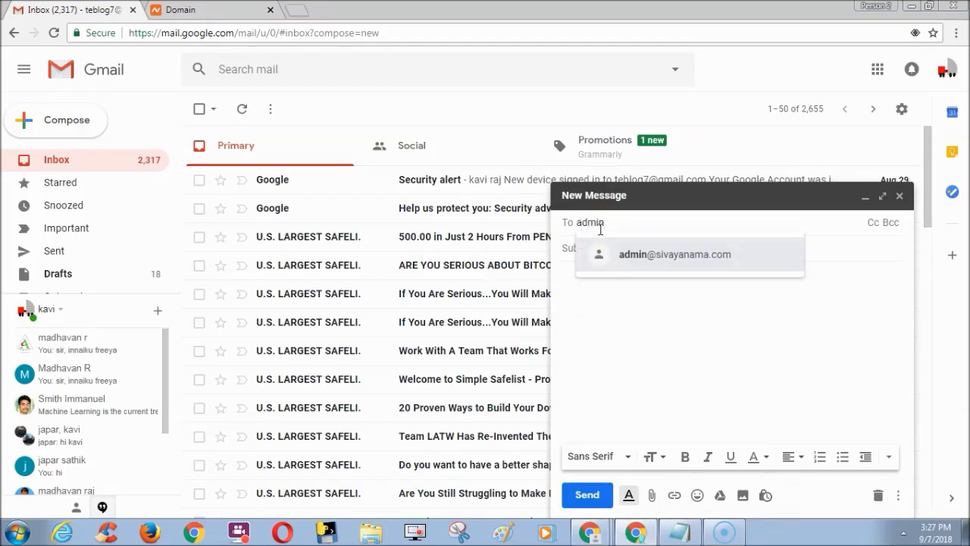
{"action": "left_click", "coordinate": [643, 258]}
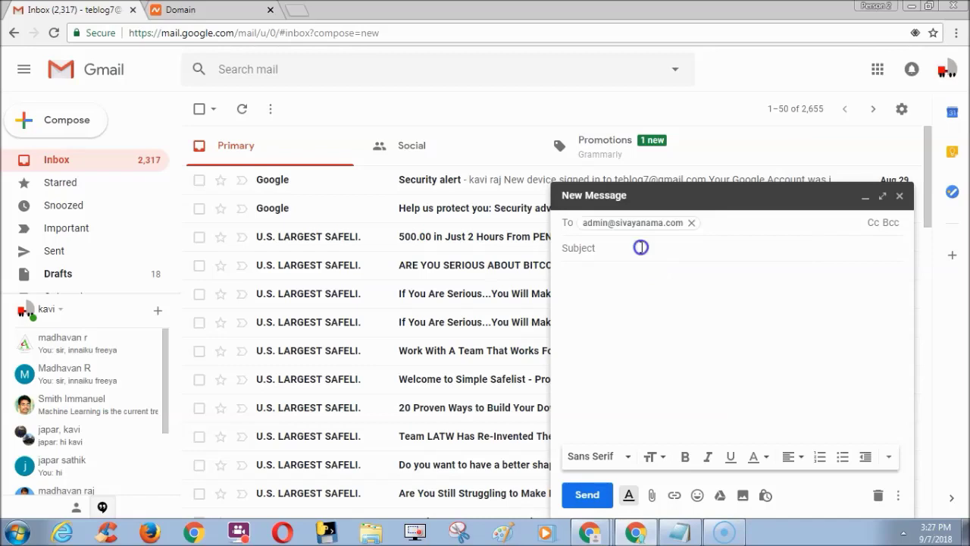
Send it with the subject 'Hi friends' and switch to the receiving account's inbox
{"action": "left_click", "coordinate": [641, 247]}
{"action": "type", "text": "Hi fr"}
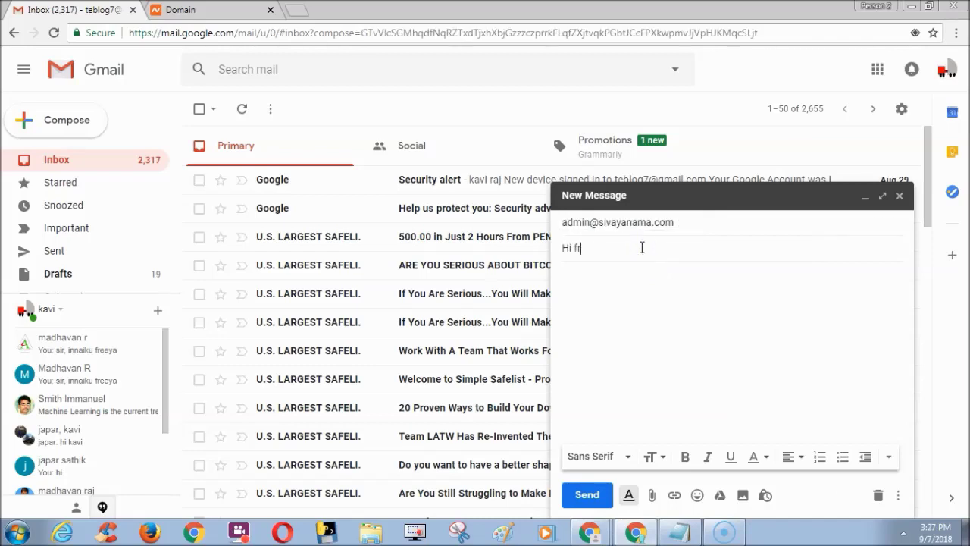
{"action": "type", "text": "iends"}
{"action": "left_click", "coordinate": [641, 310]}
{"action": "type", "text": "Hi friends"}
{"action": "left_click", "coordinate": [585, 496]}
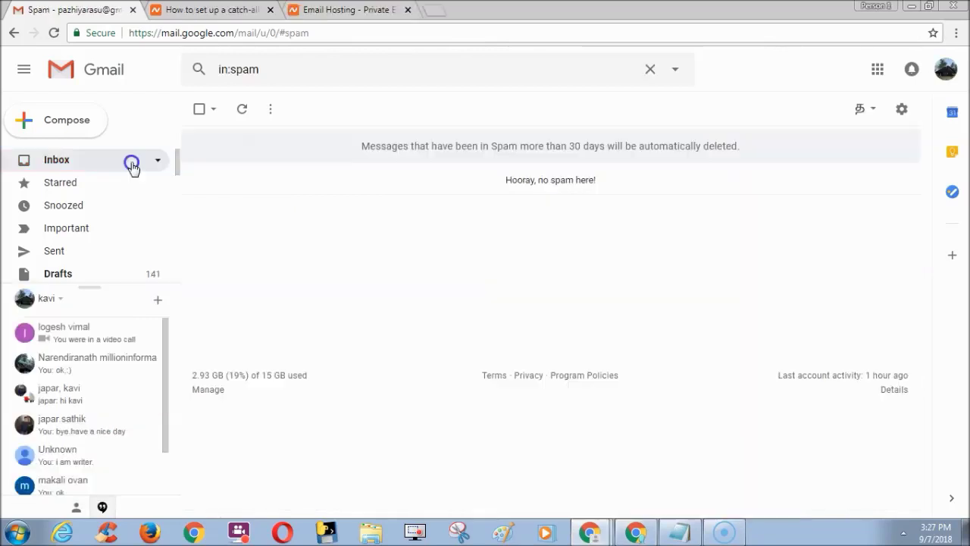
{"action": "left_click", "coordinate": [132, 163]}
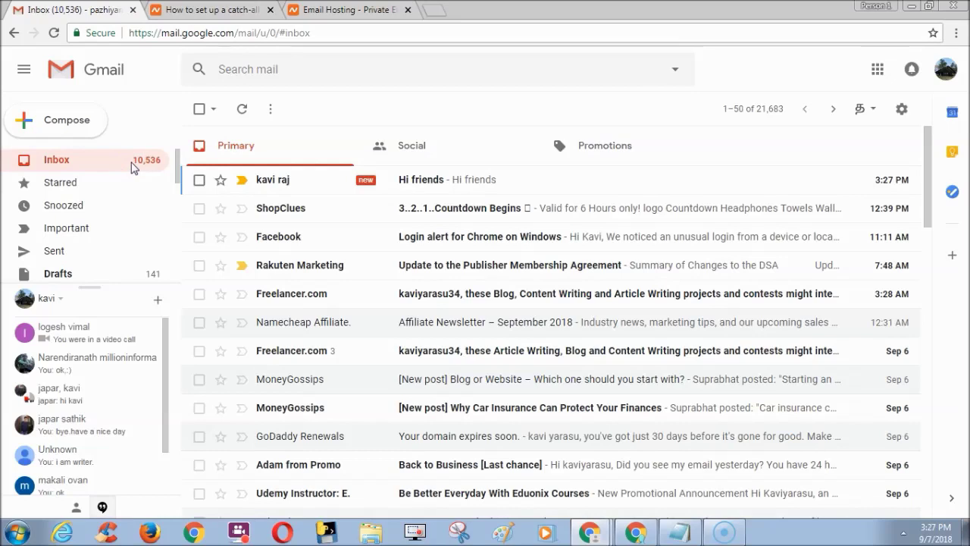
Open the forwarded 'Hi friends' message at the top of the Primary inbox
{"action": "left_click", "coordinate": [134, 165]}
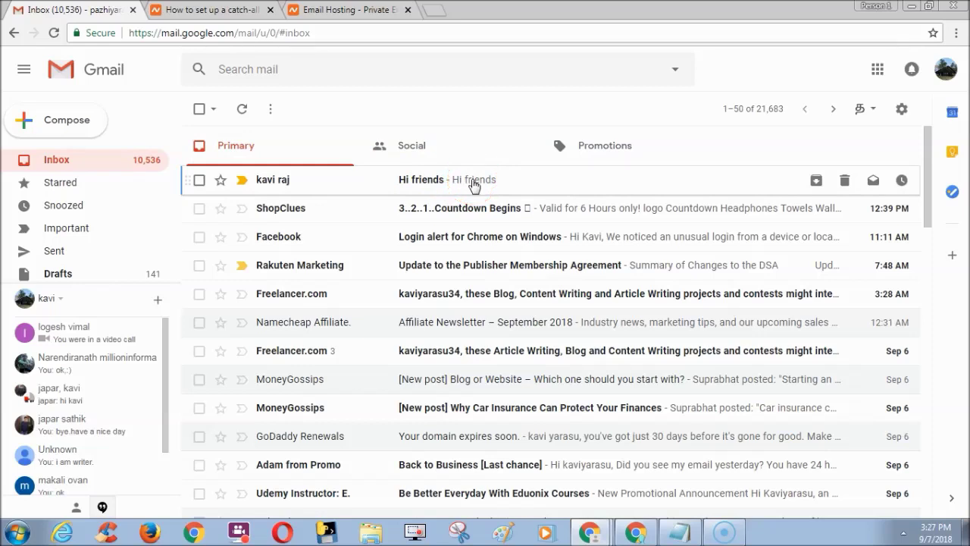
{"action": "left_click", "coordinate": [473, 183]}
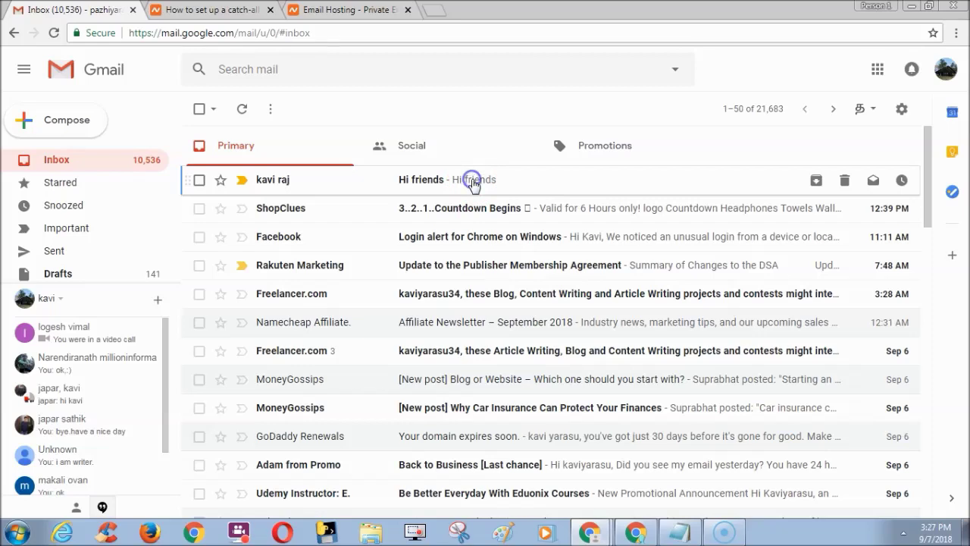